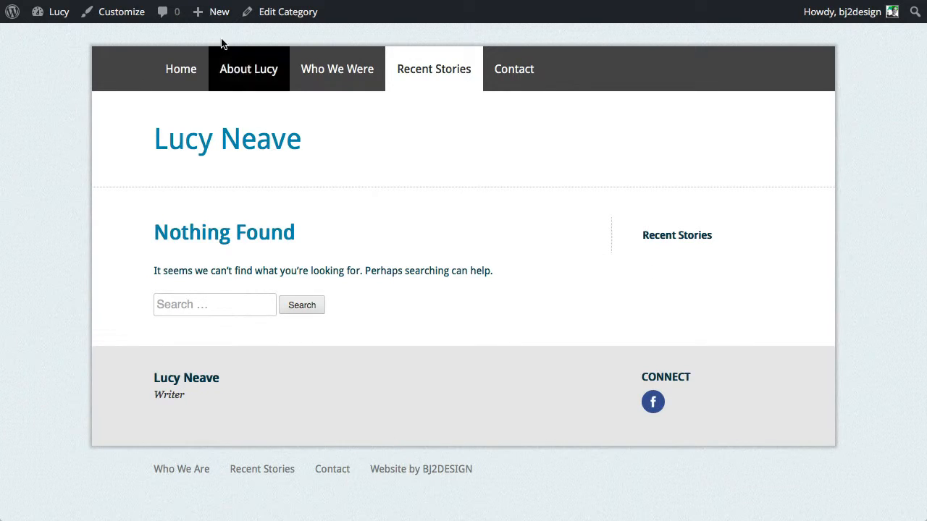
# Go to the site's admin dashboard and start a new blank post.
pyautogui.moveTo(210, 20)
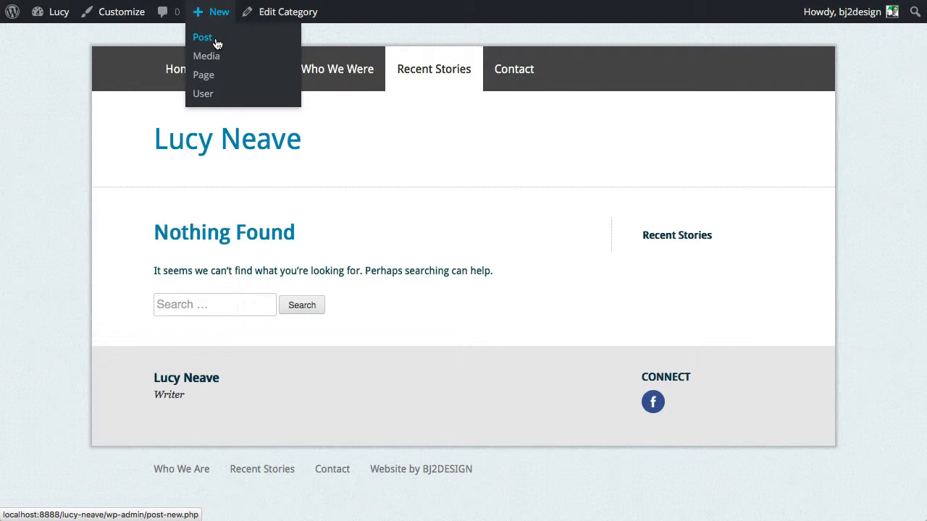
pyautogui.moveTo(54, 14)
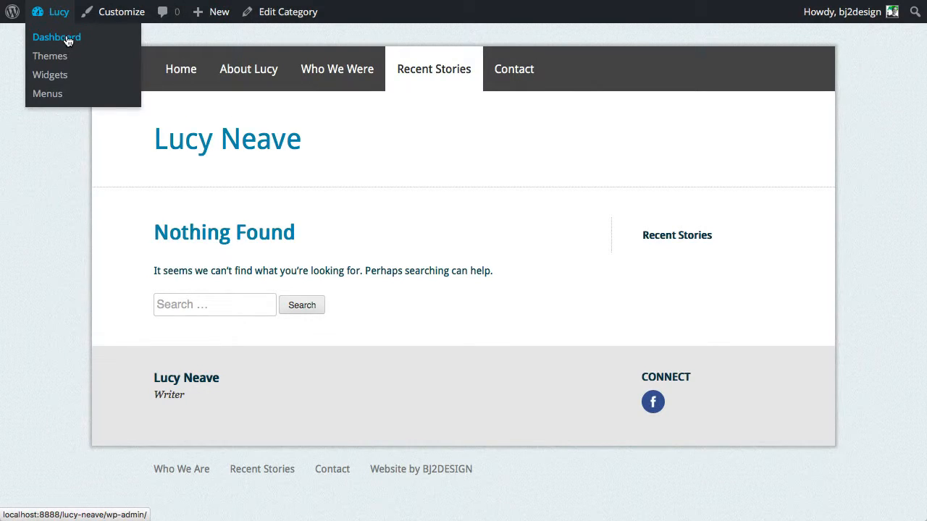
pyautogui.click(63, 39)
pyautogui.moveTo(47, 135)
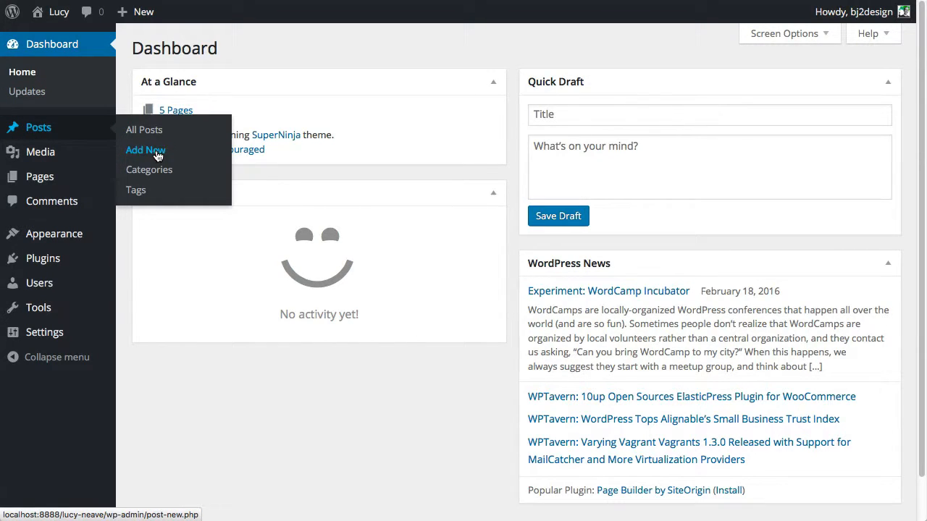
pyautogui.click(157, 156)
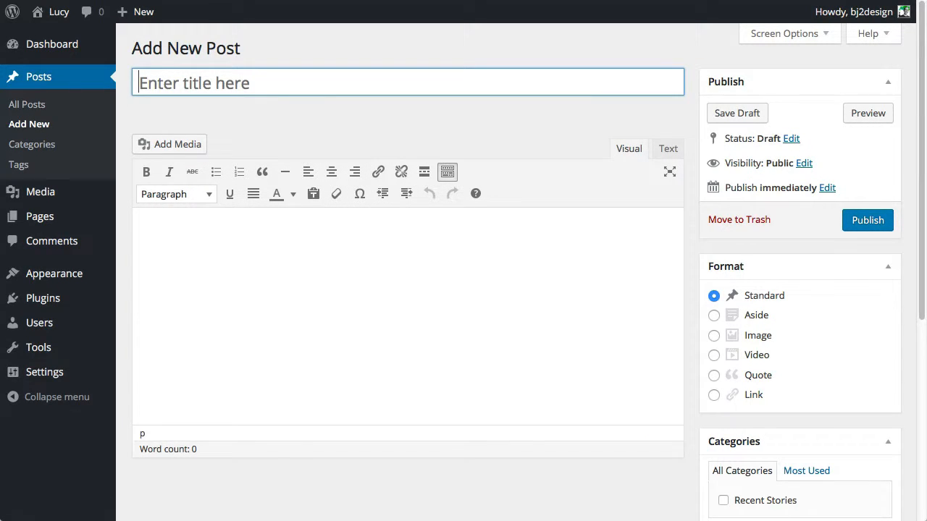
# Copy the story title "The Wasp and the Orchid" from the source document and paste it as the post title.
pyautogui.press('super+Tab')
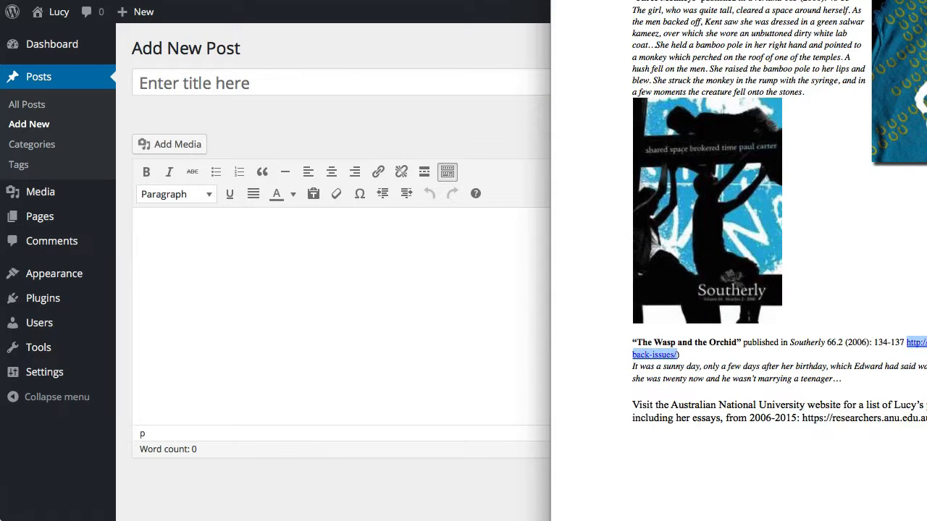
pyautogui.scroll(1, 779, 218)
pyautogui.scroll(-1, 780, 218)
pyautogui.moveTo(635, 342)
pyautogui.mouseDown()
pyautogui.moveTo(738, 342)
pyautogui.moveTo(639, 341)
pyautogui.mouseUp()
pyautogui.hotkey('ctrl', 'c')
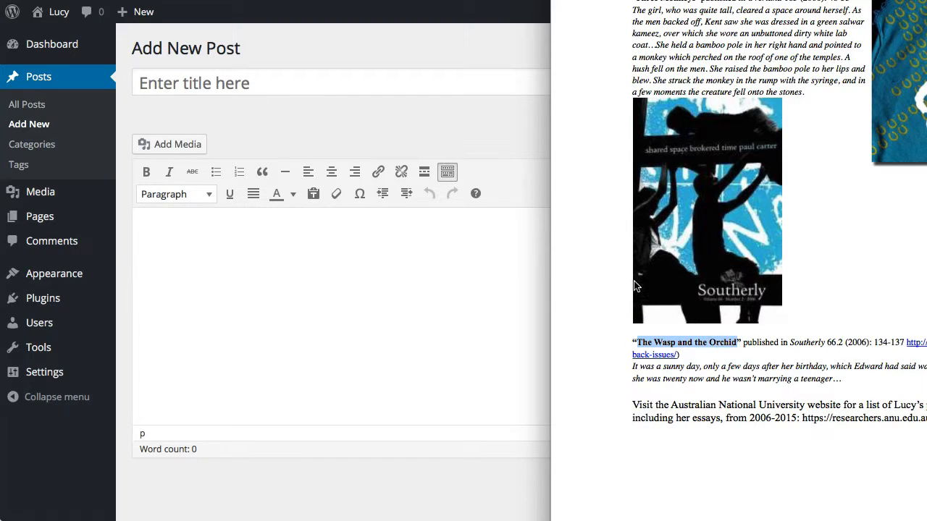
pyautogui.click(301, 87)
pyautogui.click(283, 82)
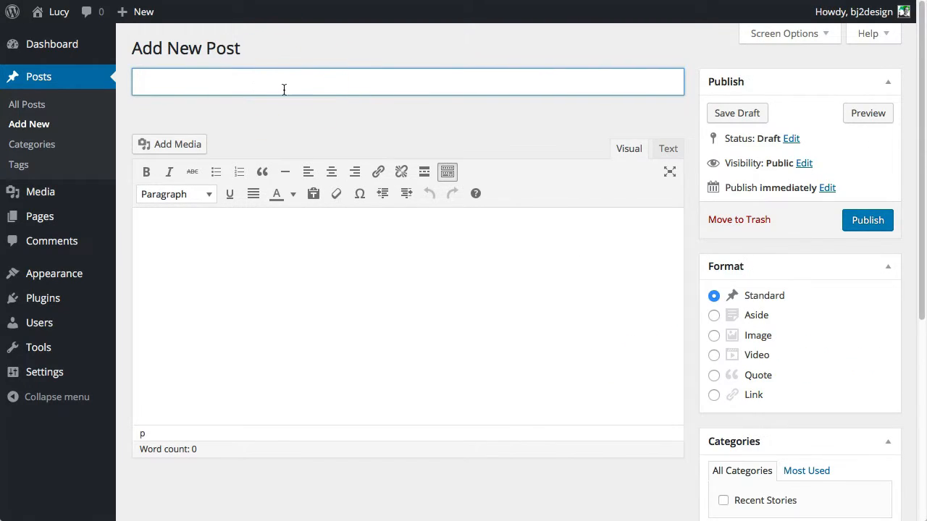
pyautogui.hotkey('ctrl', 'v')
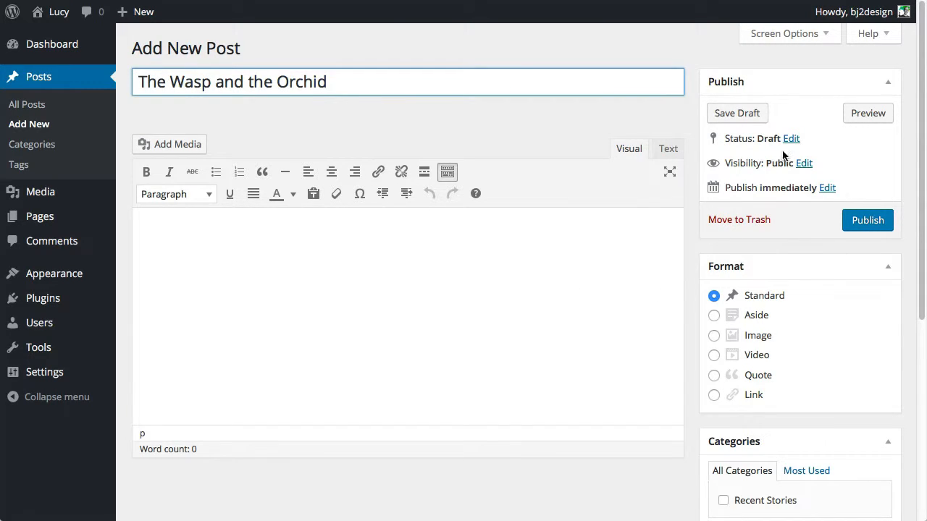
# Assign the post to the Recent Stories category.
pyautogui.moveTo(917, 132); pyautogui.dragTo(916, 210)
pyautogui.click(723, 369)
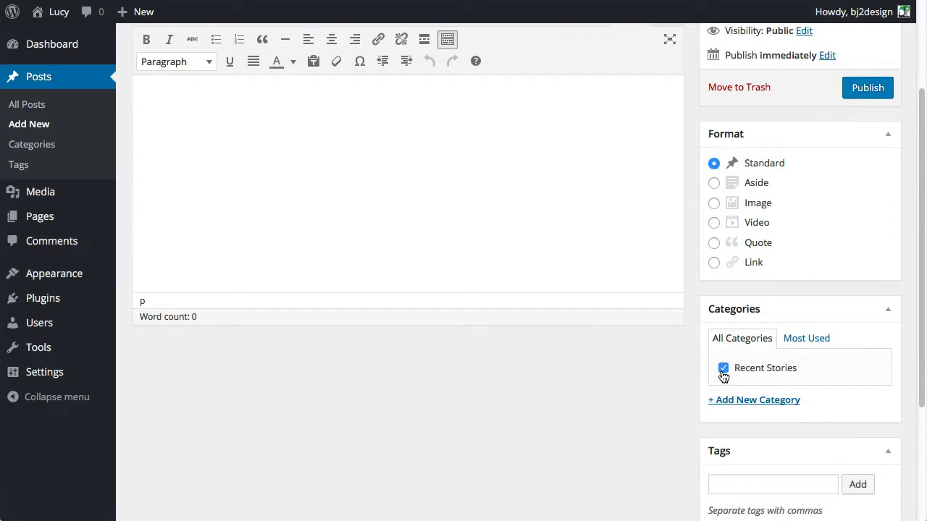
pyautogui.moveTo(922, 297); pyautogui.dragTo(919, 192)
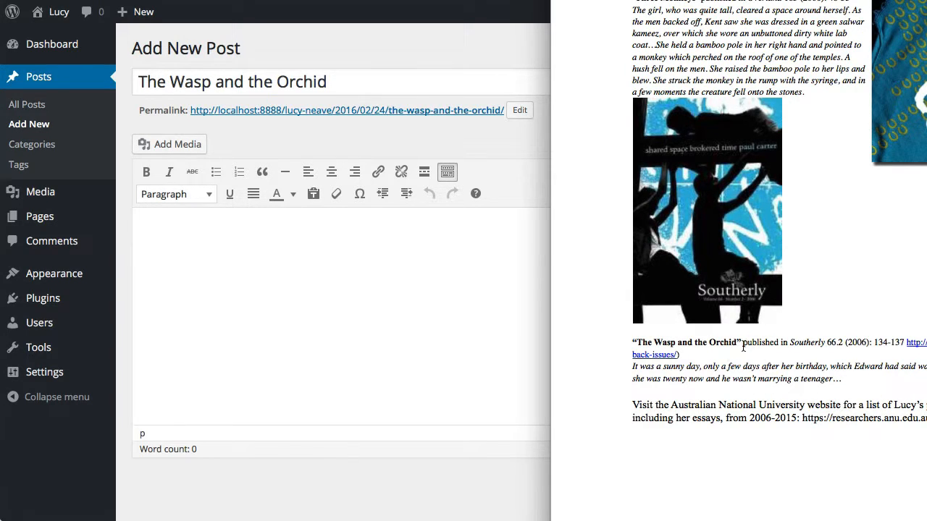
# Copy the document text following the story title, paste it into the post's plain Text editor, and return to Visual mode.
pyautogui.moveTo(743, 346); pyautogui.dragTo(898, 420)
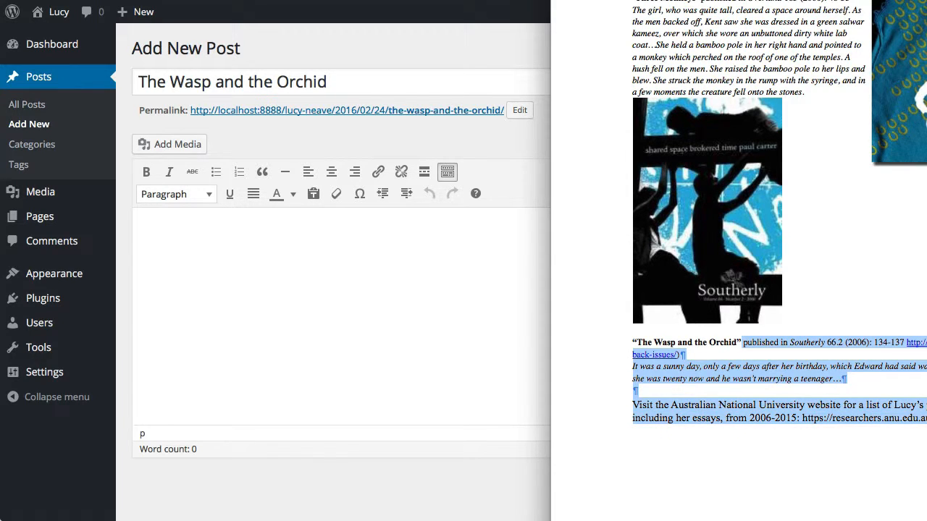
pyautogui.click(467, 303)
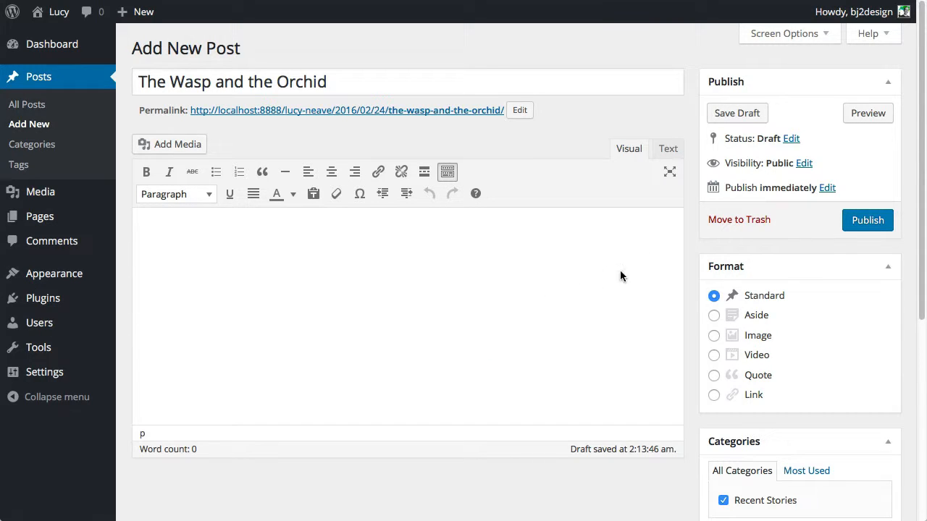
pyautogui.click(666, 150)
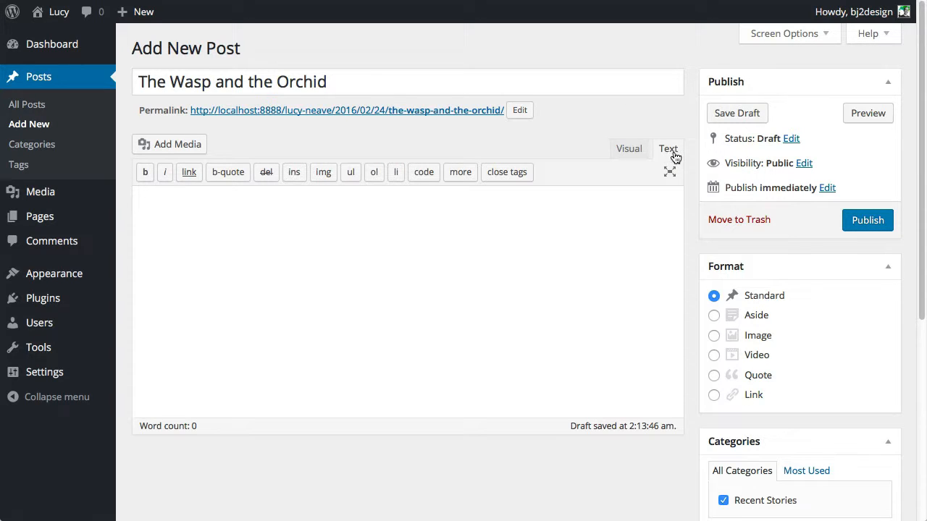
pyautogui.click(273, 217)
pyautogui.press('super+v')
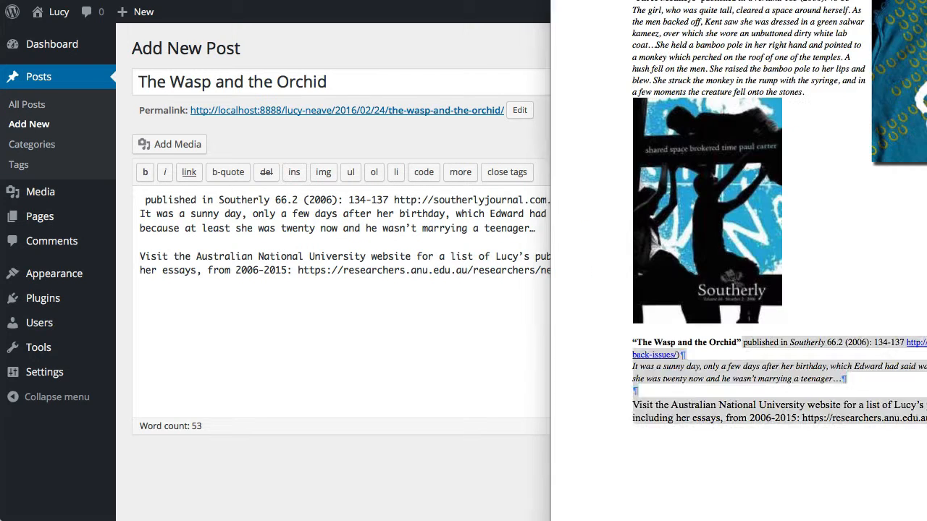
pyautogui.click(425, 295)
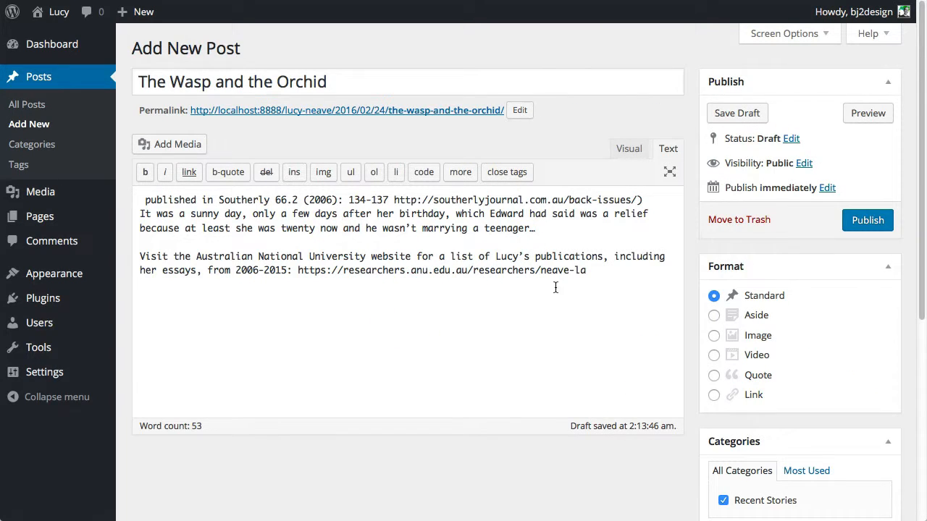
pyautogui.click(629, 148)
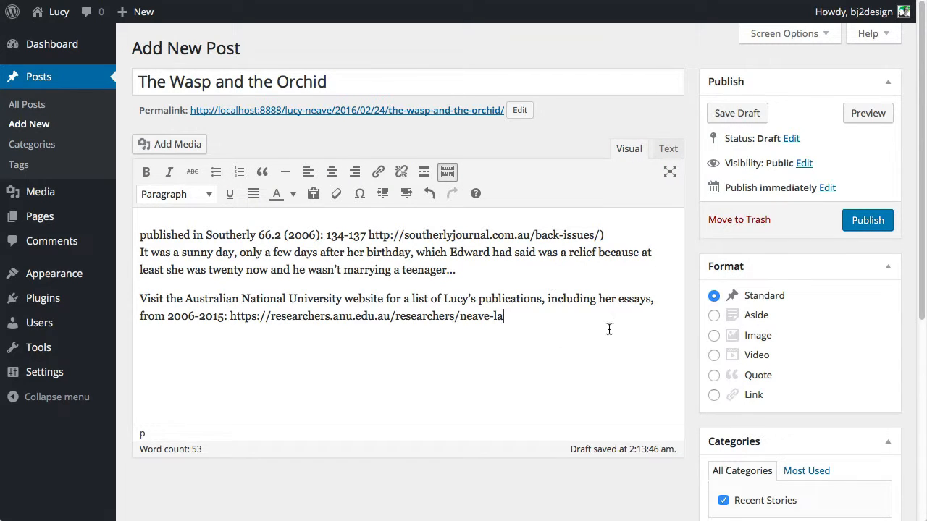
# Preview the draft post as it appears on the site, including the area below the text, and return to the editor.
pyautogui.click(868, 113)
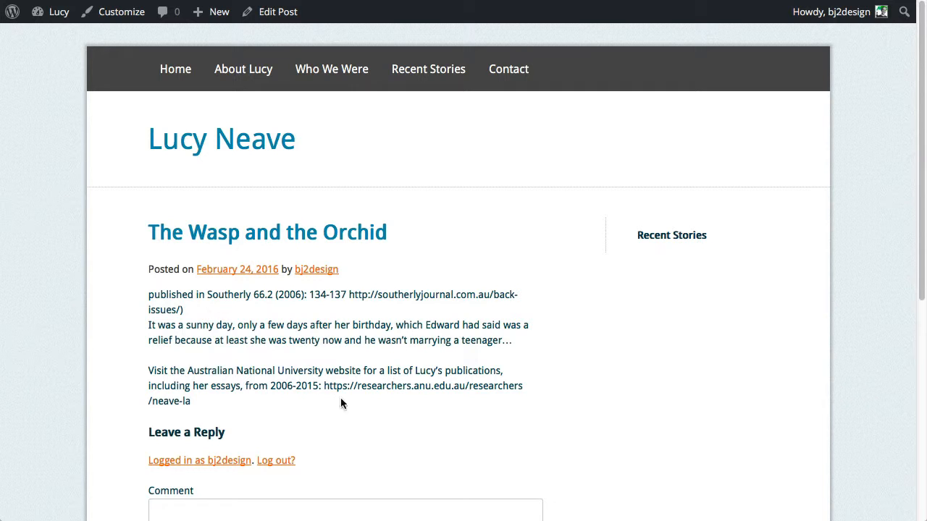
pyautogui.moveTo(920, 175)
pyautogui.mouseDown()
pyautogui.moveTo(896, 306)
pyautogui.moveTo(911, 183)
pyautogui.mouseUp()
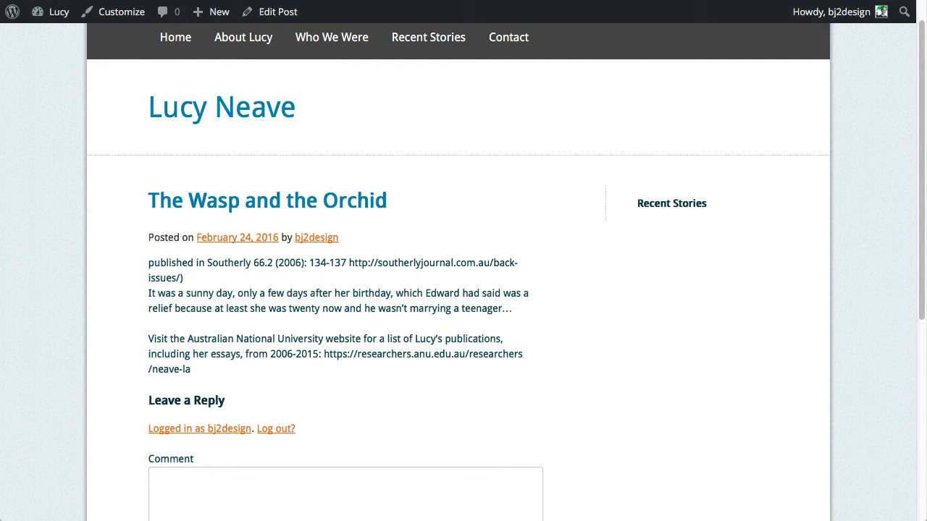
pyautogui.hotkey('ctrl', 'w')
pyautogui.moveTo(921, 181); pyautogui.dragTo(901, 63)
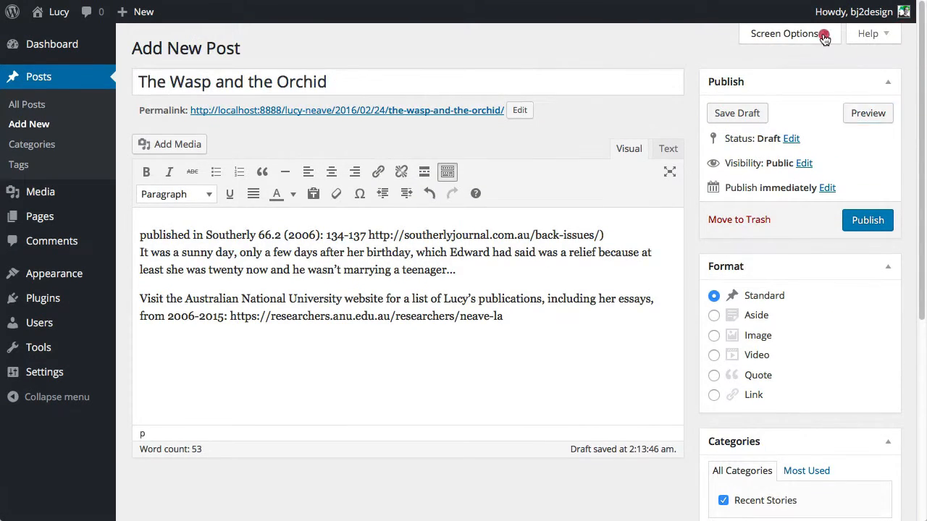
# Show the Discussion box in the post editor and disallow comments, trackbacks and pingbacks for this post.
pyautogui.click(824, 36)
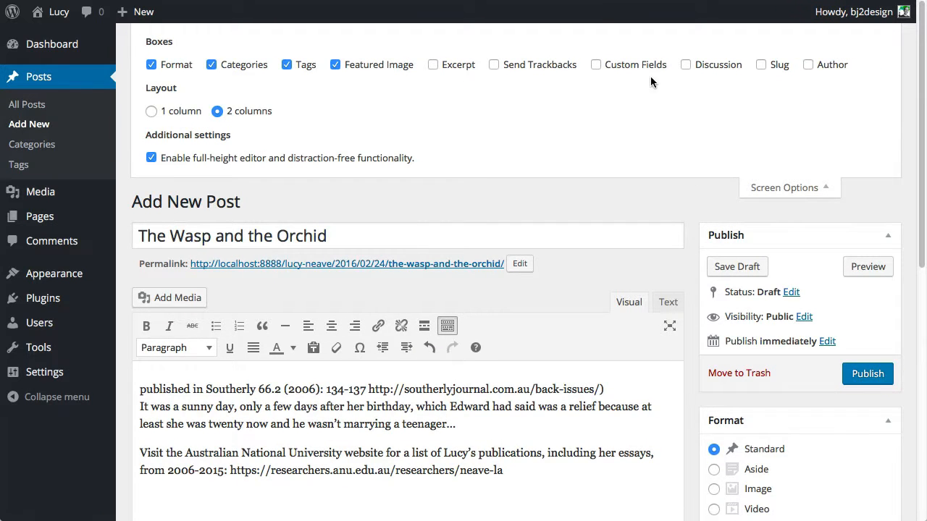
pyautogui.click(685, 65)
pyautogui.click(826, 191)
pyautogui.moveTo(921, 102); pyautogui.dragTo(901, 234)
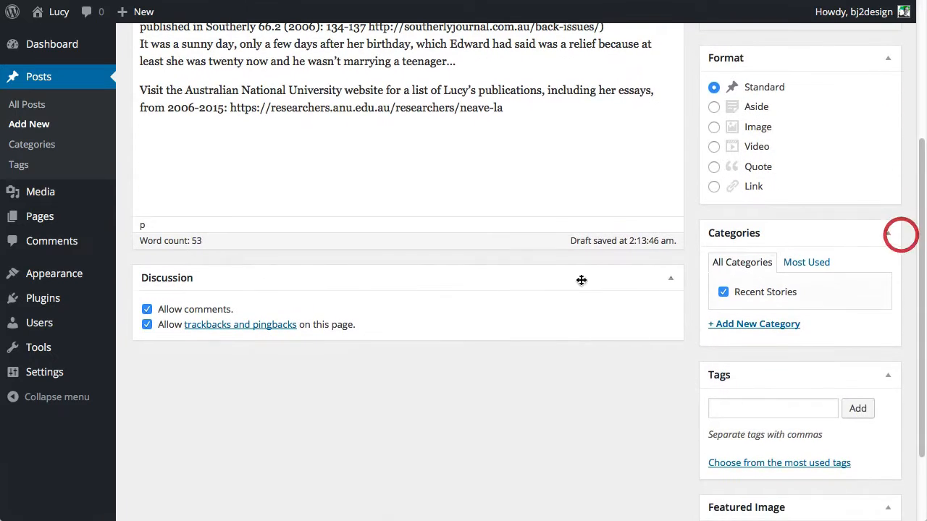
pyautogui.click(147, 325)
pyautogui.click(147, 310)
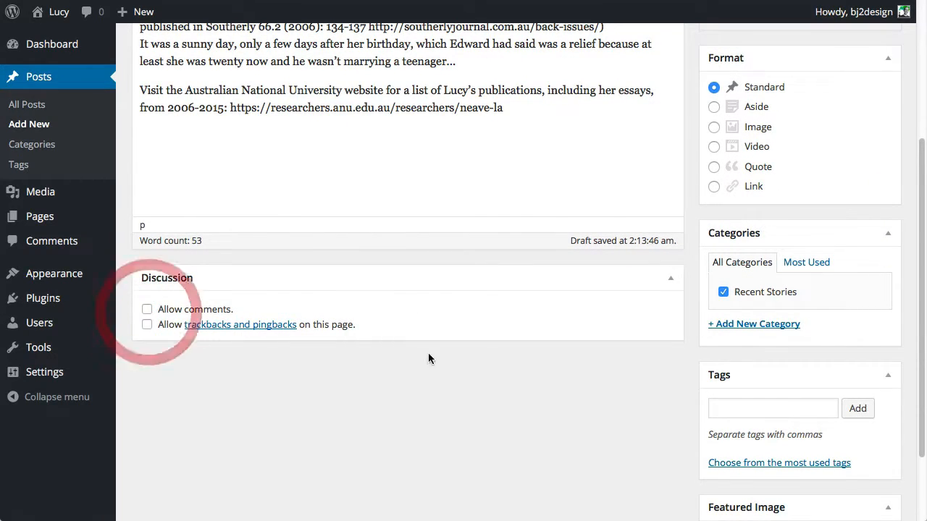
# Publish the post "The Wasp and the Orchid".
pyautogui.click(922, 297)
pyautogui.moveTo(922, 297); pyautogui.dragTo(923, 160)
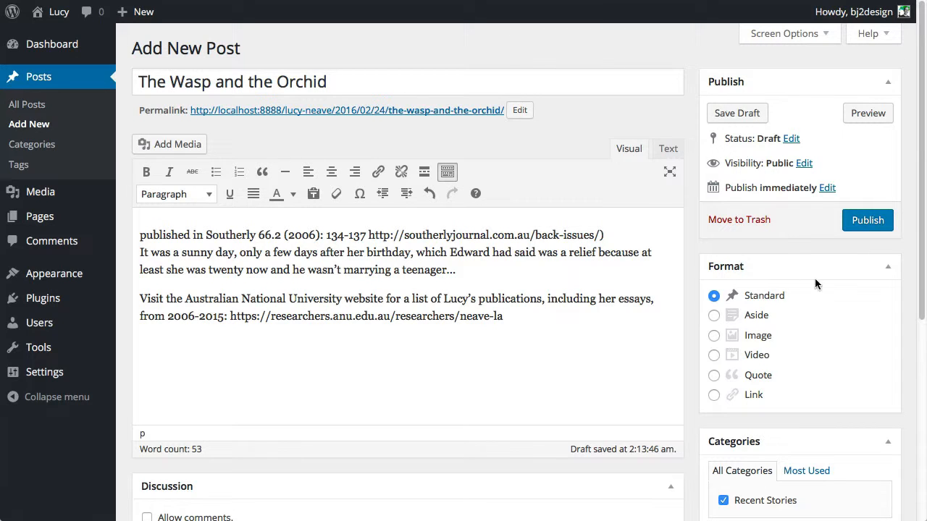
pyautogui.click(868, 220)
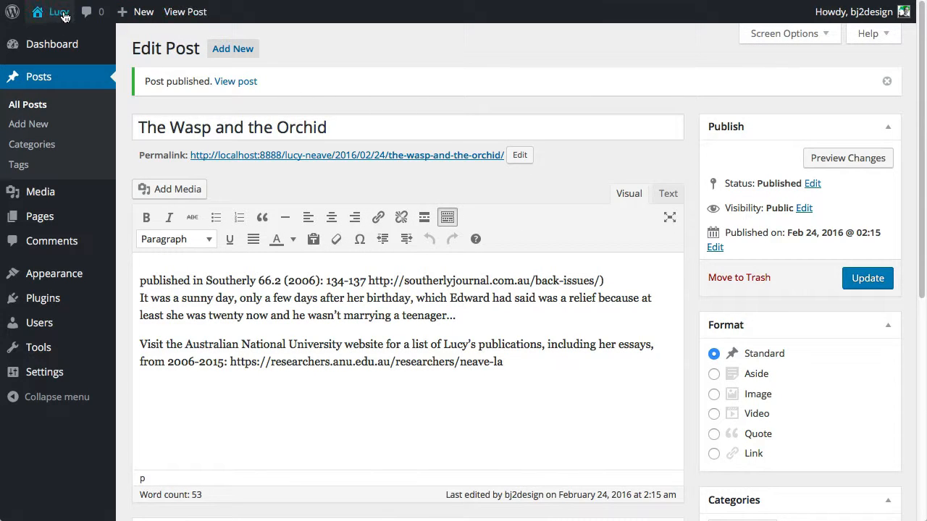
# Visit the site's home page and open the full story from its Recent Stories excerpt.
pyautogui.moveTo(58, 13)
pyautogui.click(62, 42)
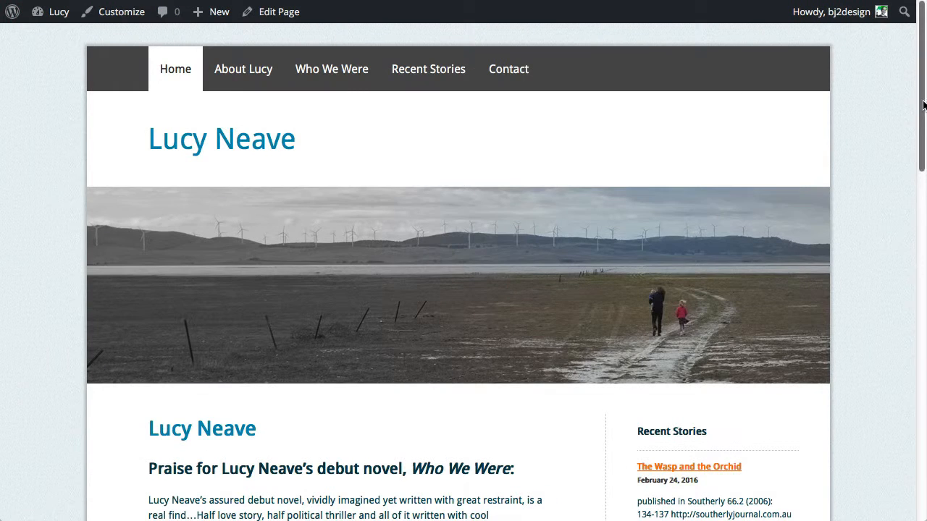
pyautogui.moveTo(921, 105); pyautogui.dragTo(915, 170)
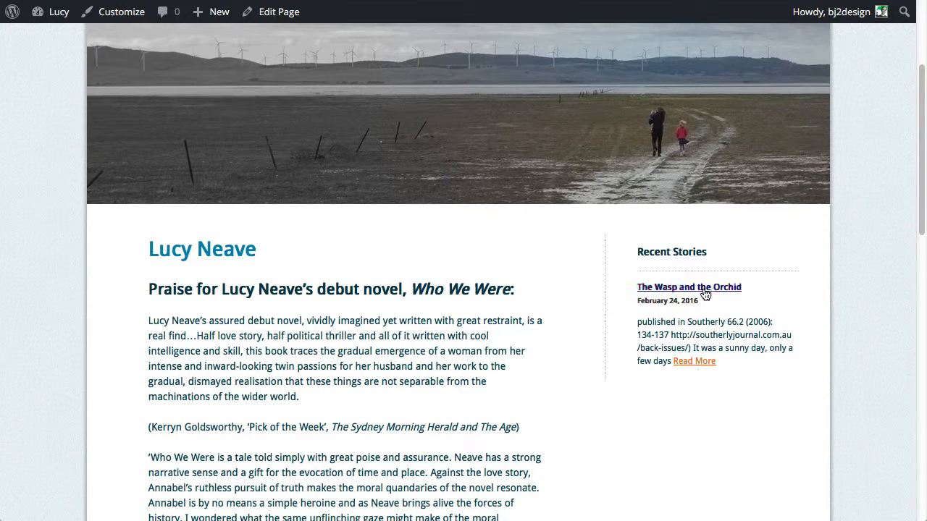
pyautogui.click(695, 363)
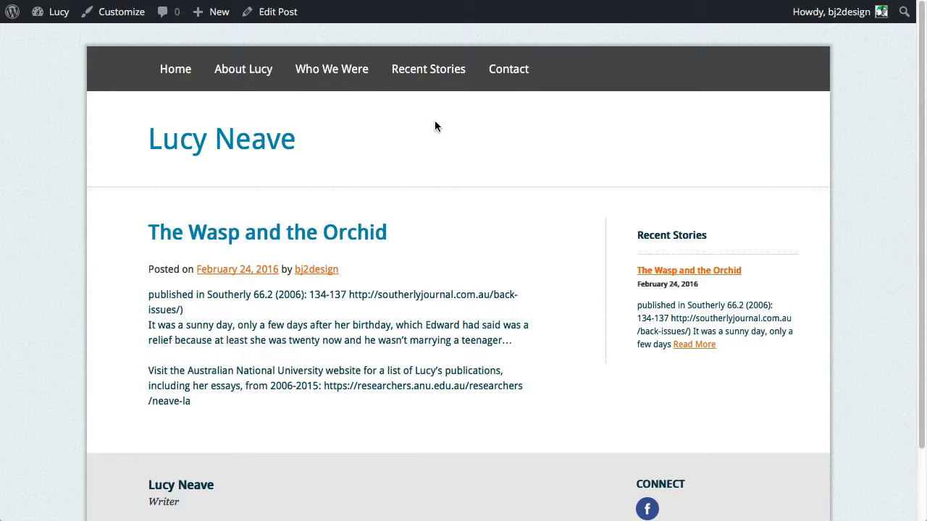
pyautogui.click(280, 16)
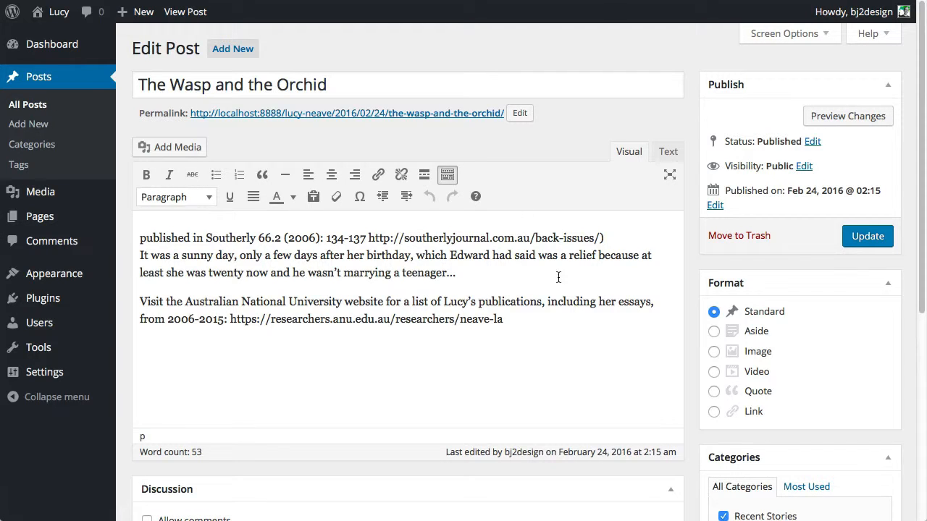
pyautogui.moveTo(368, 237); pyautogui.dragTo(591, 240)
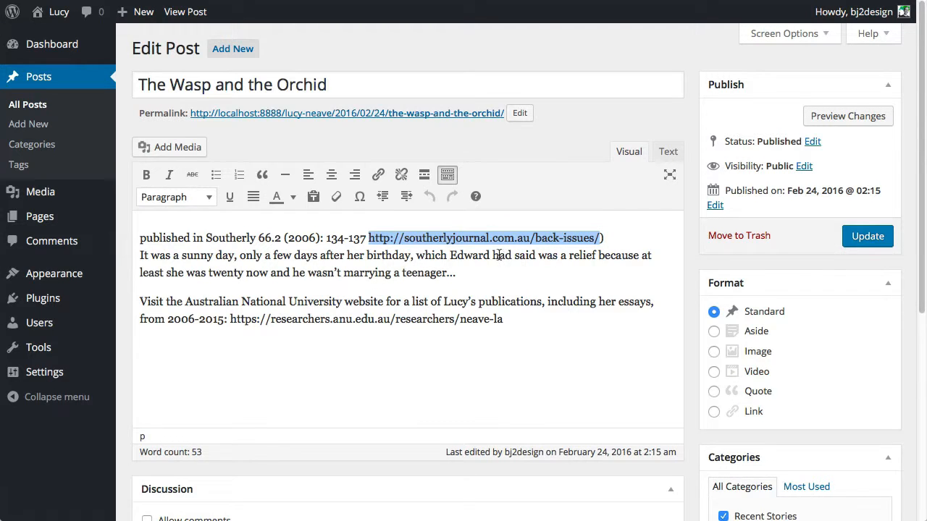
pyautogui.click(377, 176)
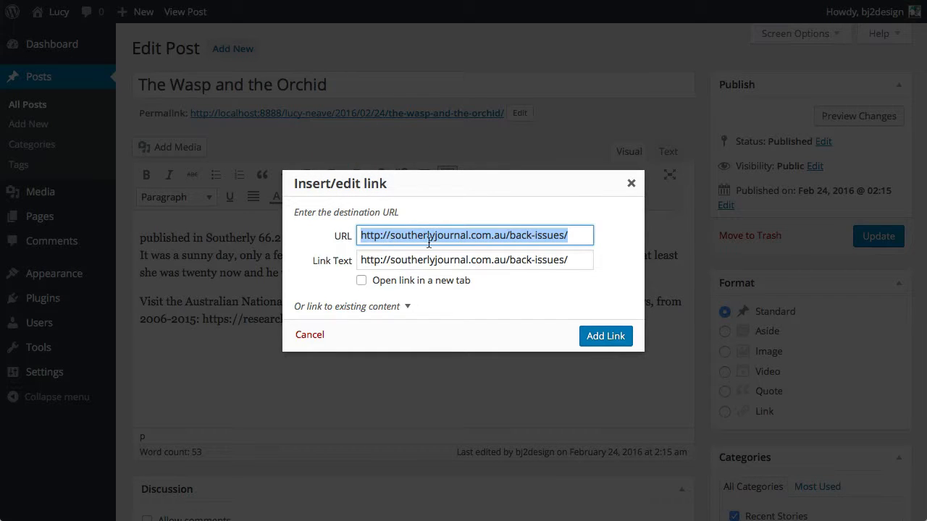
pyautogui.click(360, 282)
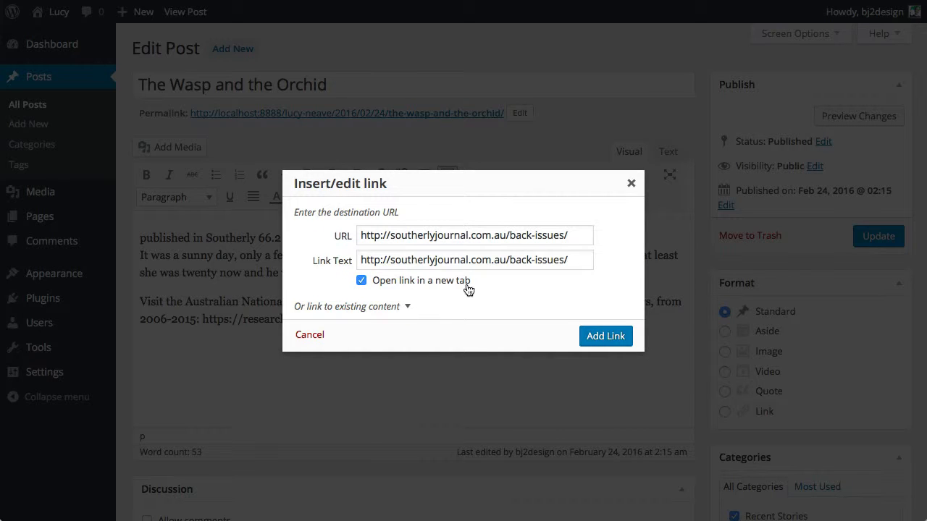
pyautogui.click(604, 346)
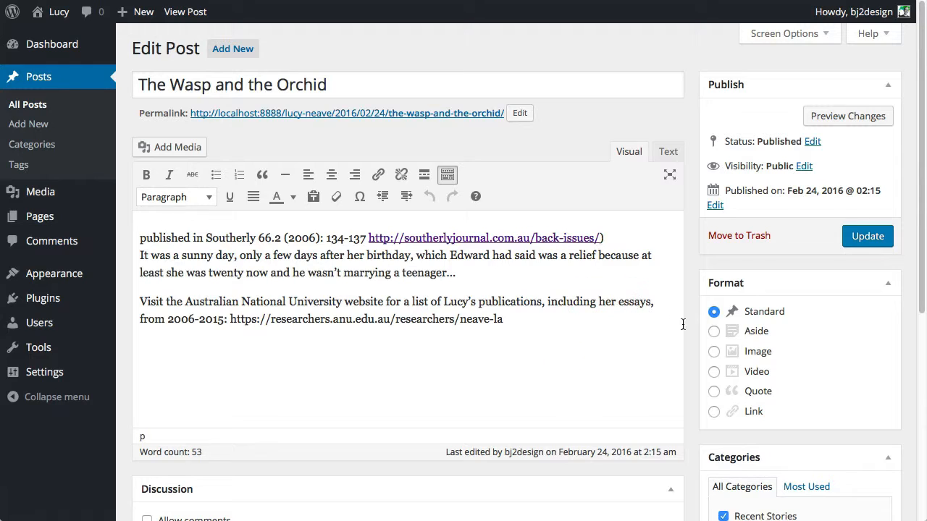
# Update the post and test its Southerly back-issues link from the published page.
pyautogui.click(862, 238)
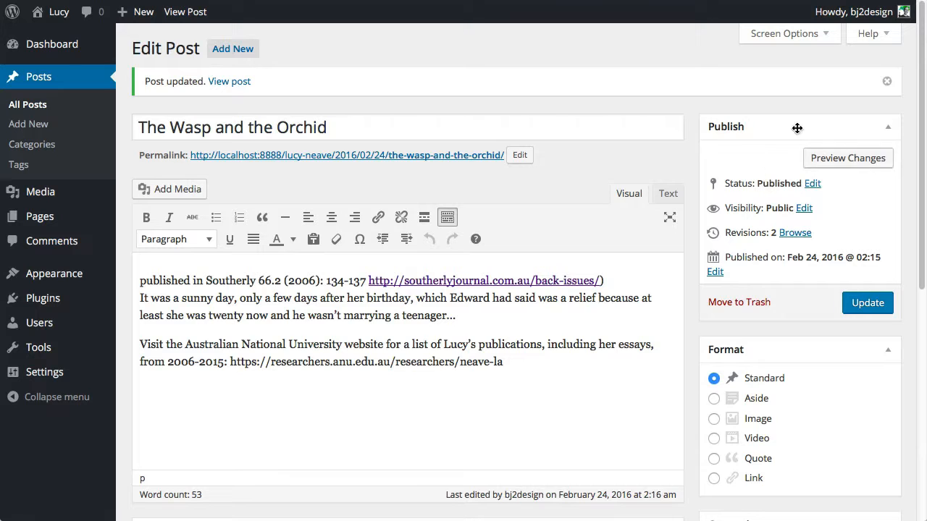
pyautogui.click(240, 81)
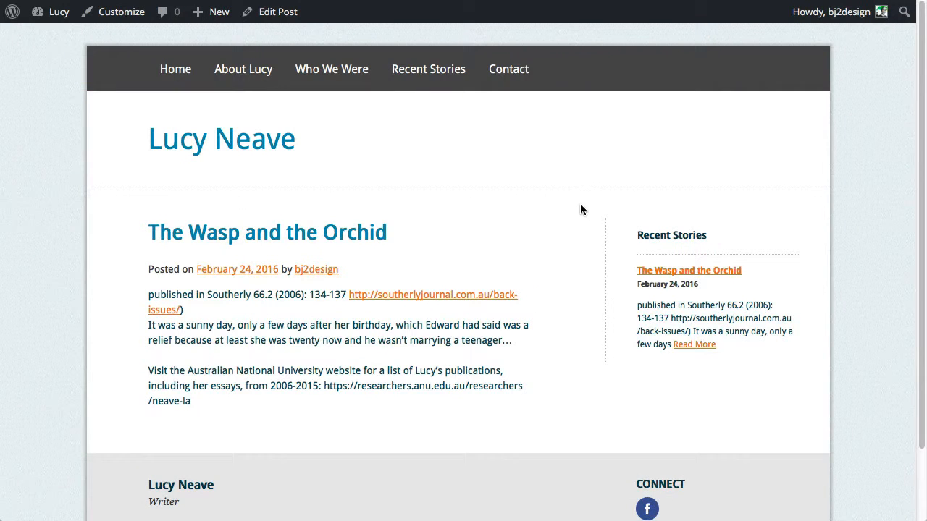
pyautogui.click(416, 298)
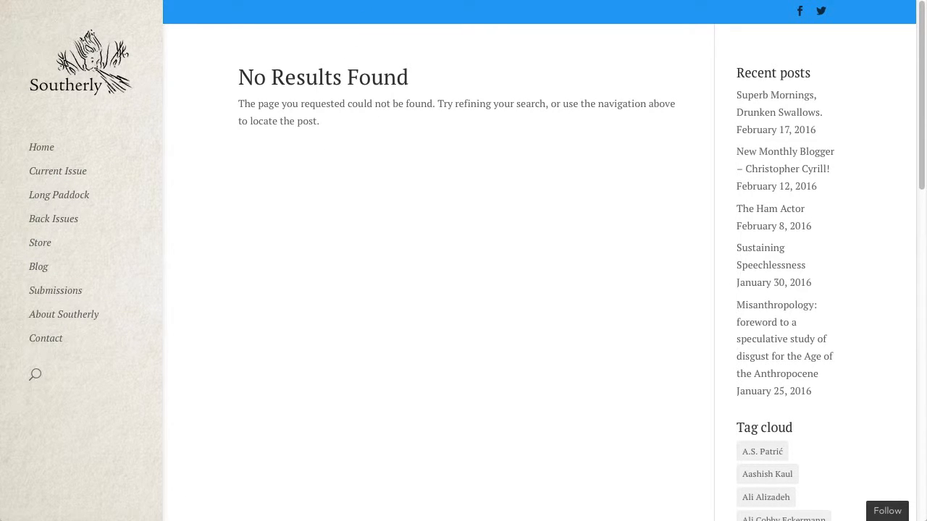
# Return to the story site, start a new post and title it "Three Monkeys", copying the title from the story document.
pyautogui.hotkey('alt', 'Left')
pyautogui.click(409, 268)
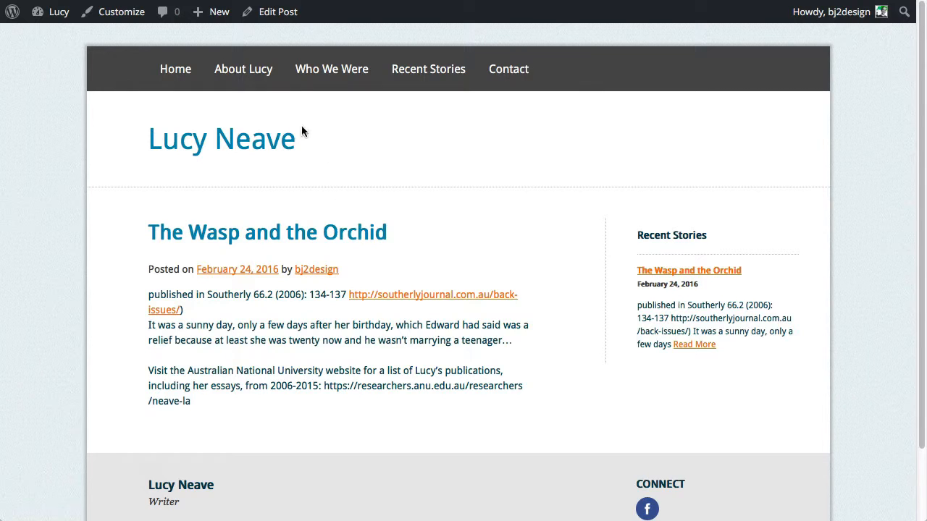
pyautogui.moveTo(211, 13)
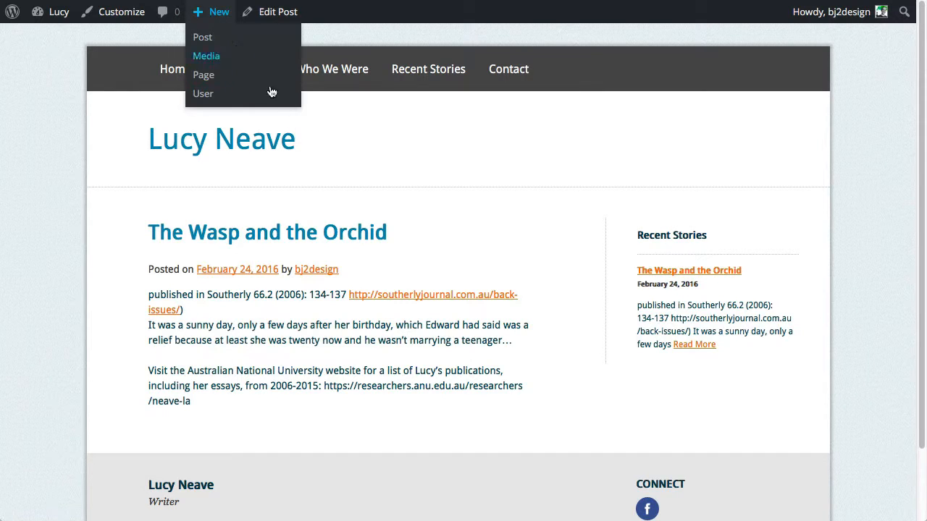
pyautogui.click(206, 39)
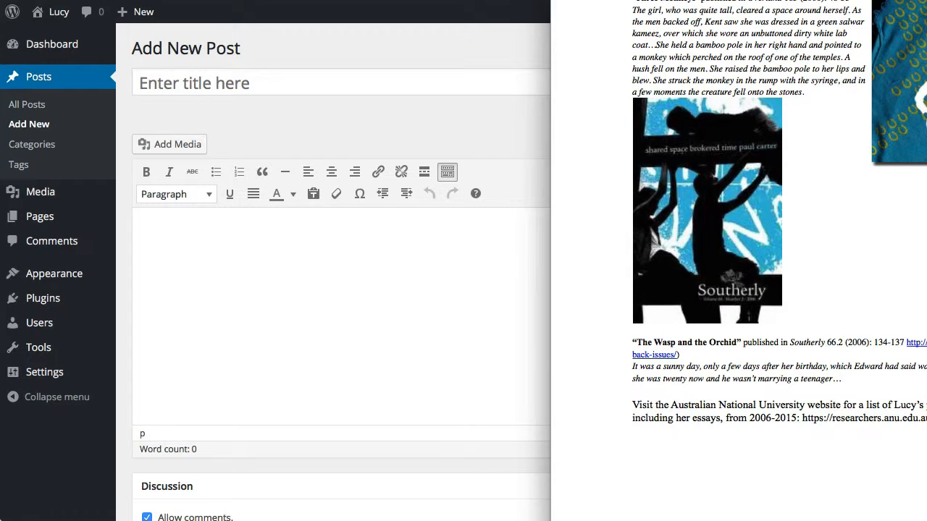
pyautogui.scroll(5, 684, 222)
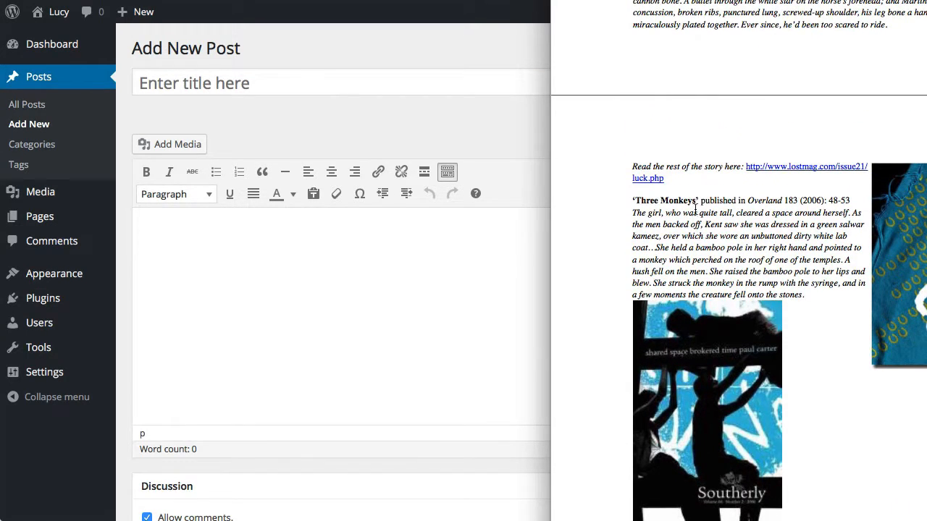
pyautogui.moveTo(697, 201); pyautogui.dragTo(633, 199)
pyautogui.press('super+c')
pyautogui.click(295, 116)
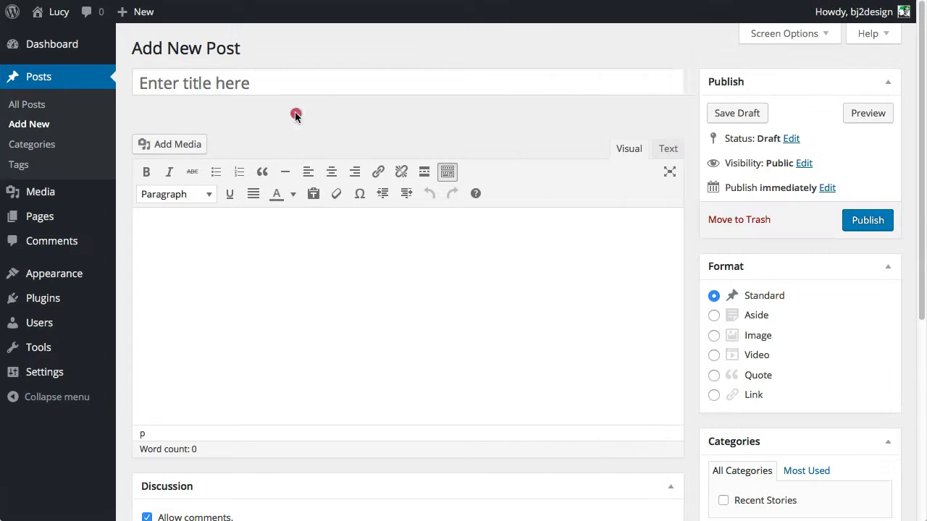
pyautogui.click(246, 81)
pyautogui.press('super+v')
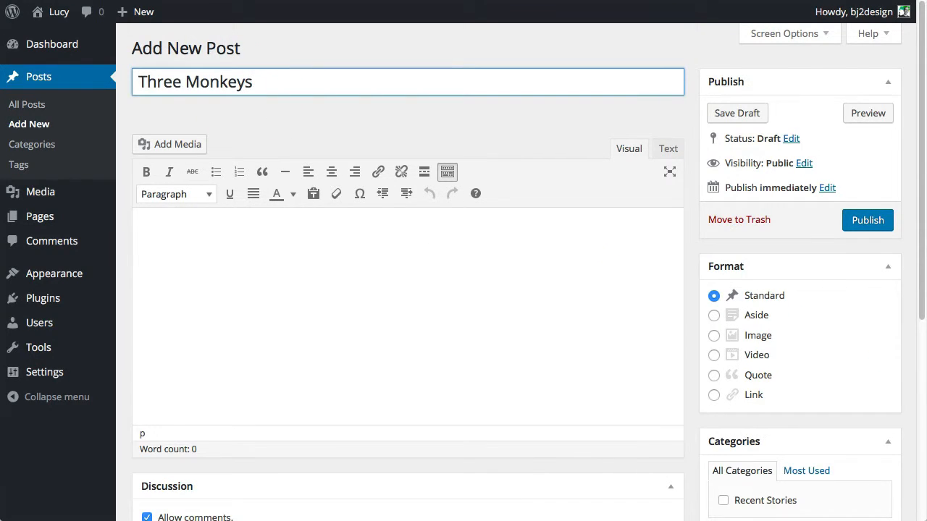
# Copy the whole "Three Monkeys" entry from the story document and paste it into the post body in plain-text editing mode.
pyautogui.click(925, 197)
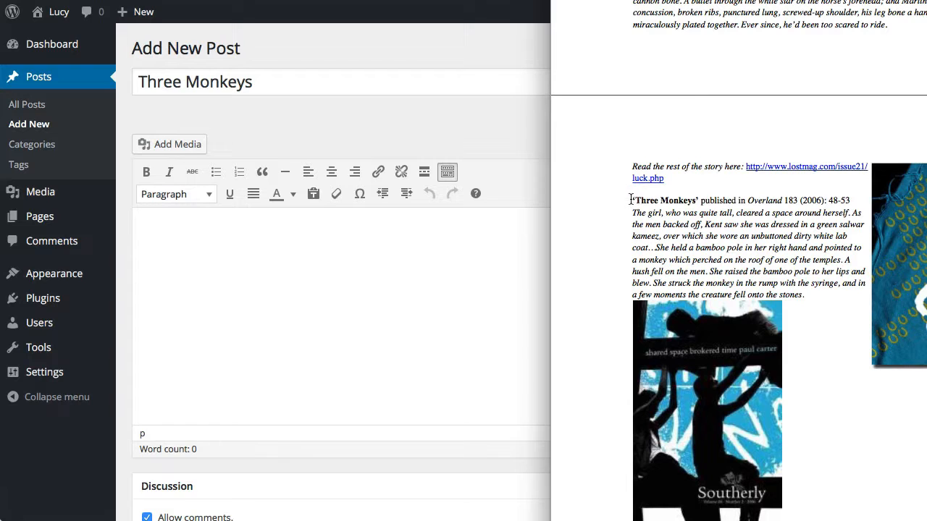
pyautogui.moveTo(629, 198); pyautogui.dragTo(810, 290)
pyautogui.hotkey('ctrl', 'c')
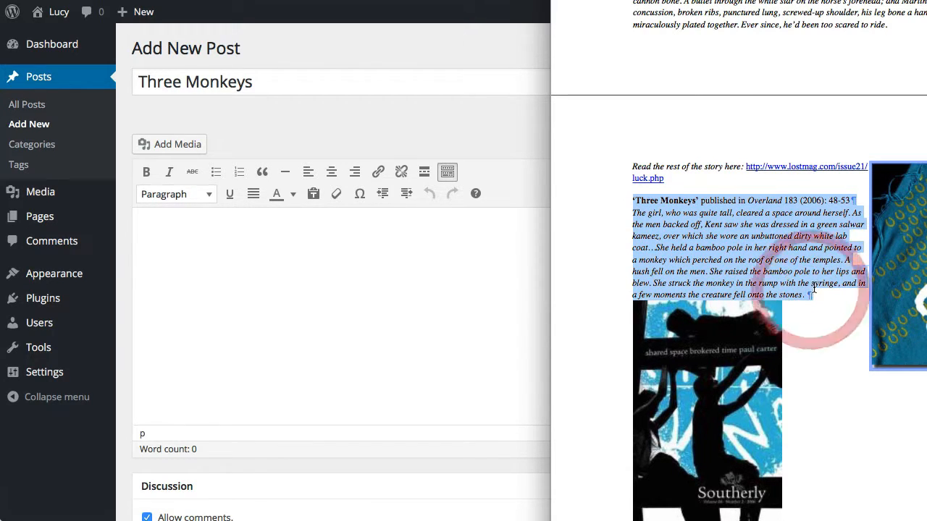
pyautogui.click(401, 222)
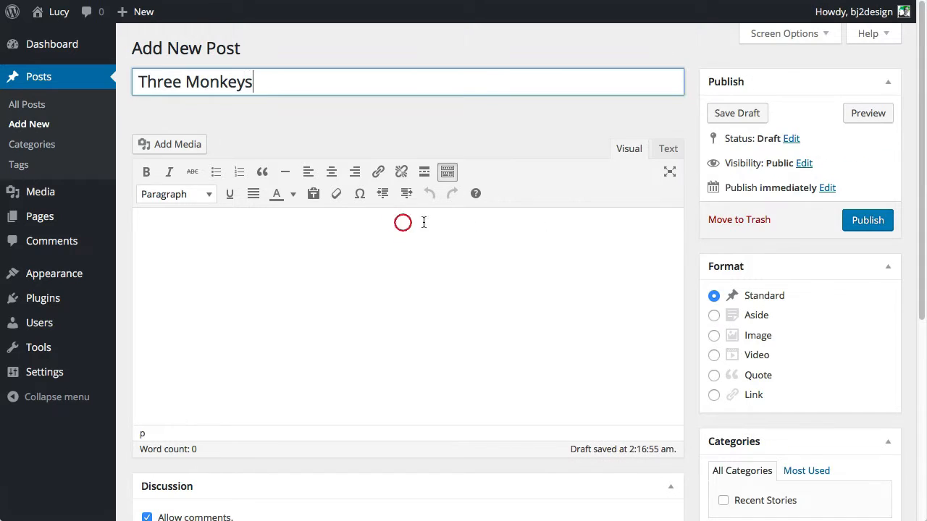
pyautogui.click(668, 148)
pyautogui.click(334, 215)
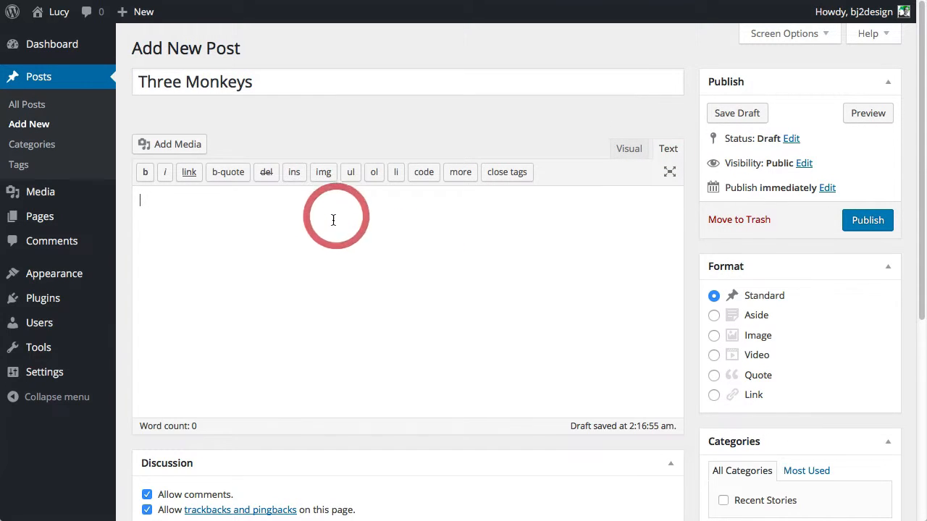
pyautogui.hotkey('ctrl', 'v')
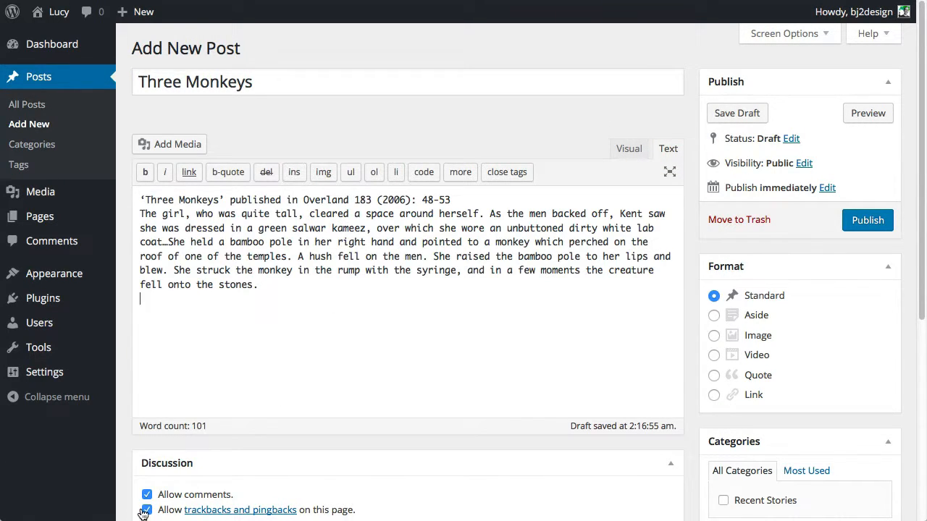
# Publish the post in the Recent Stories category with comments, trackbacks and pingbacks disallowed.
pyautogui.click(147, 509)
pyautogui.click(147, 495)
pyautogui.click(862, 225)
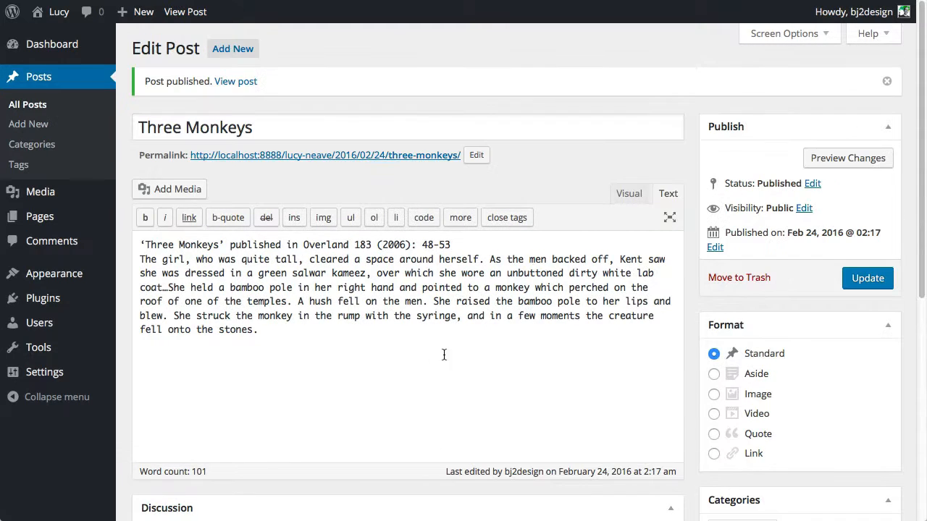
# View the published "Three Monkeys" post and examine how it is listed on the site's Recent Stories page.
pyautogui.click(248, 85)
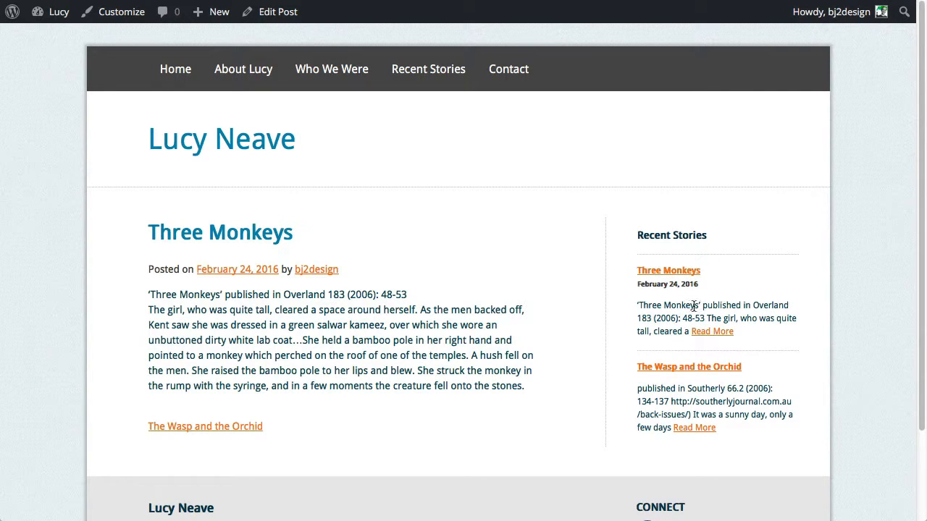
pyautogui.click(438, 78)
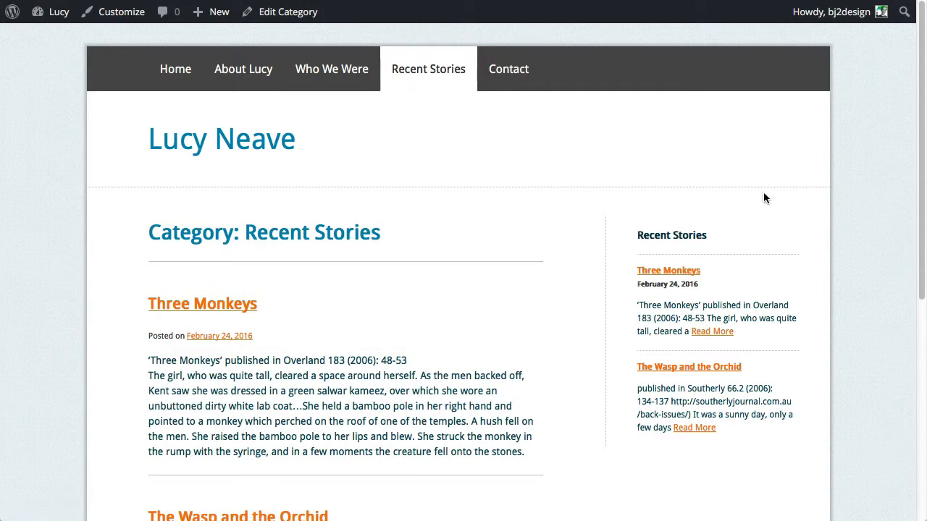
pyautogui.moveTo(911, 167)
pyautogui.mouseDown()
pyautogui.moveTo(906, 317)
pyautogui.moveTo(908, 182)
pyautogui.mouseUp()
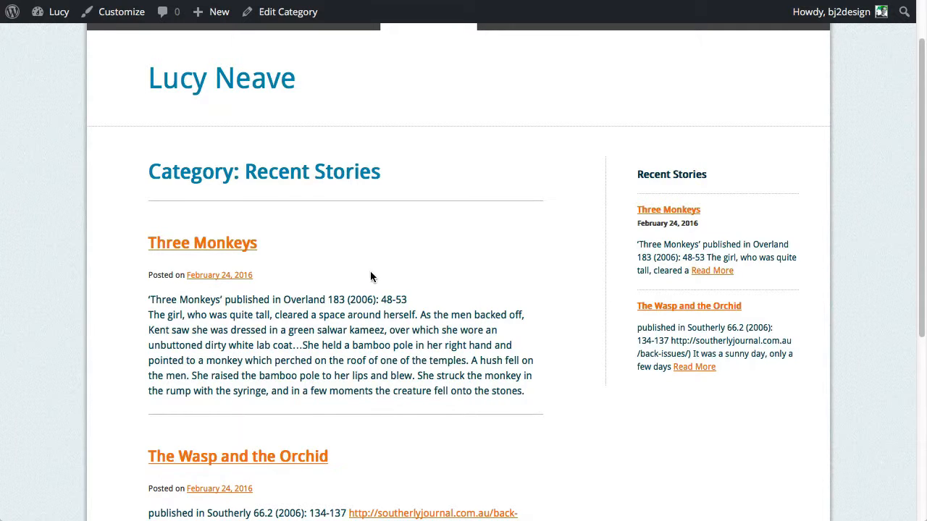
# Open the "Three Monkeys" story from the Recent Stories listing and edit the post in the visual editor.
pyautogui.click(228, 248)
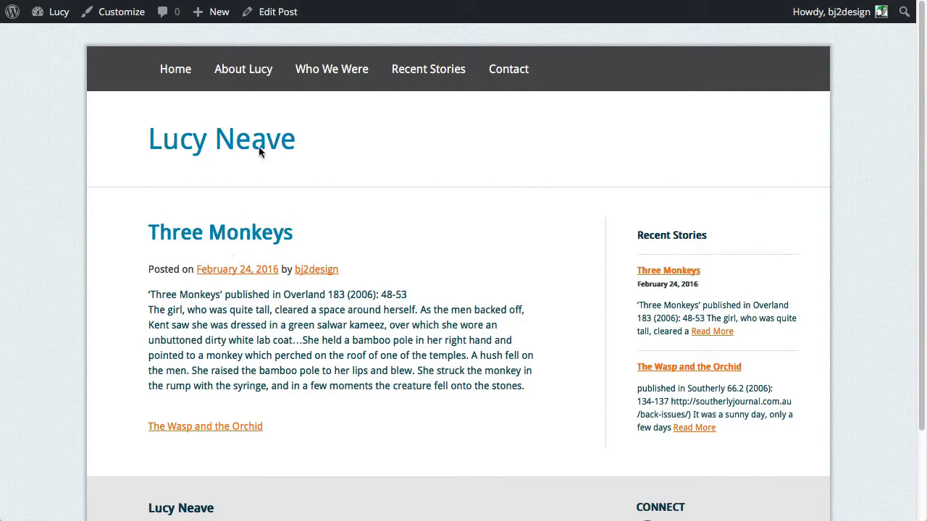
pyautogui.click(288, 20)
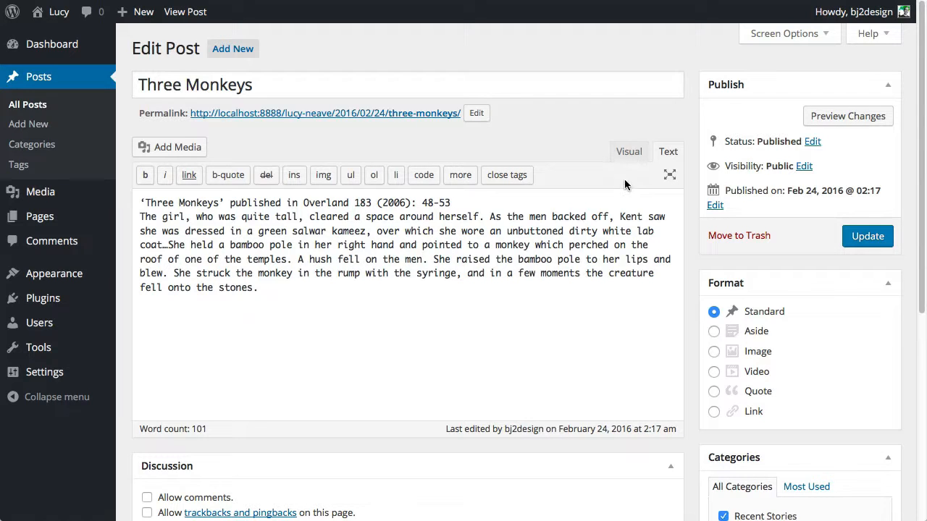
pyautogui.click(629, 152)
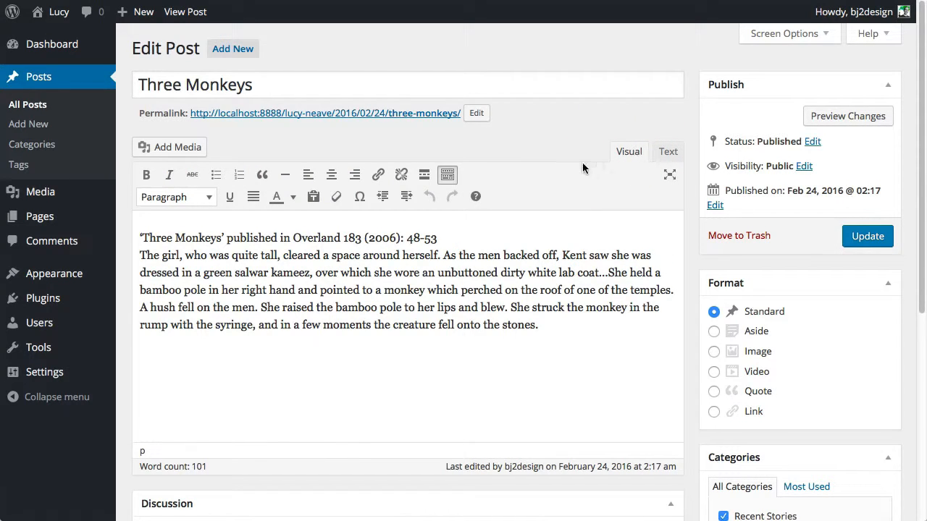
pyautogui.click(424, 178)
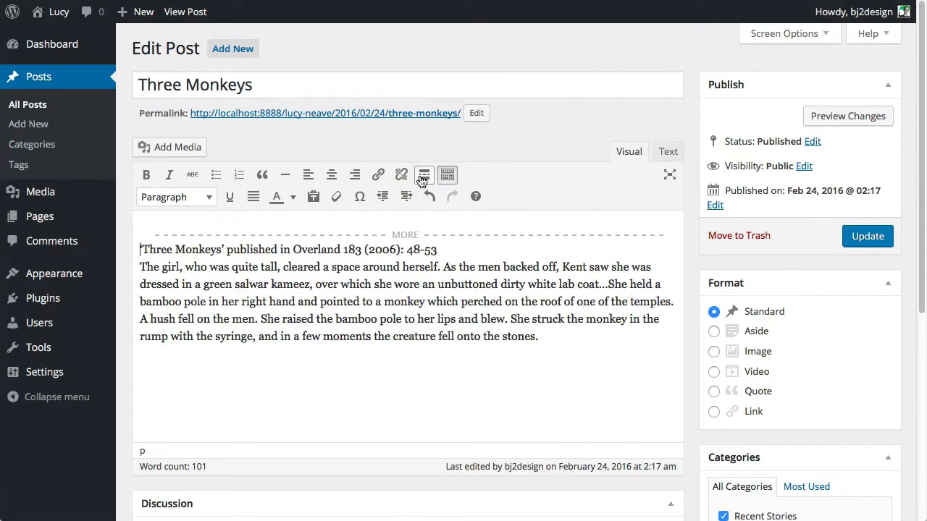
pyautogui.click(424, 179)
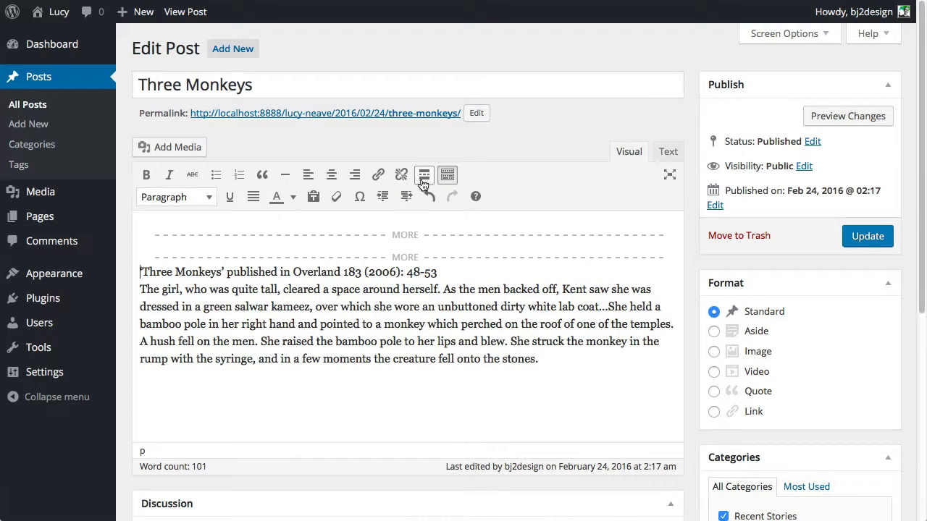
pyautogui.click(406, 254)
pyautogui.hotkey('ctrl', 'z')
pyautogui.click(406, 233)
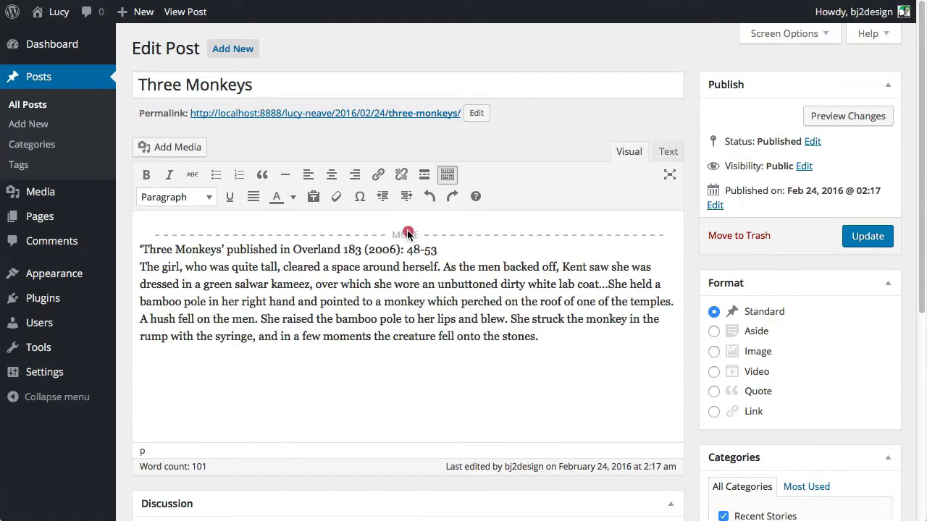
pyautogui.press('Delete')
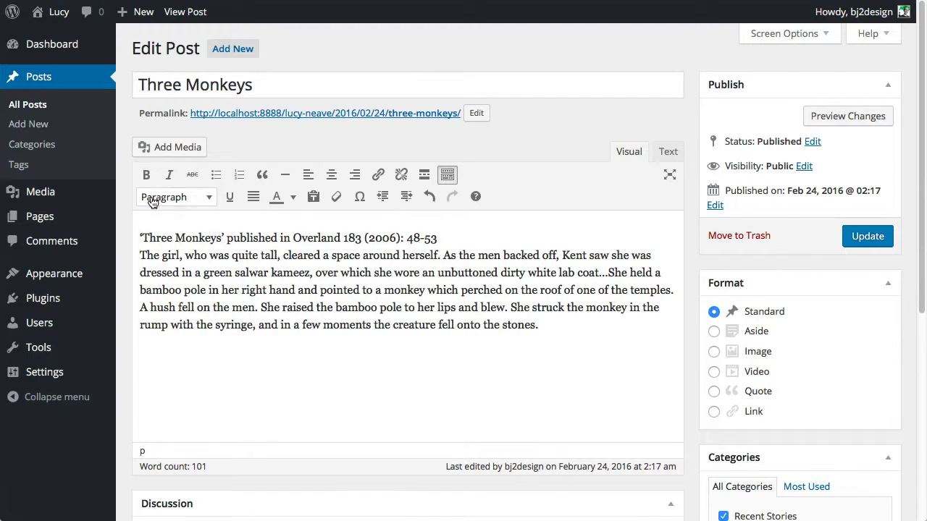
pyautogui.click(447, 176)
pyautogui.click(449, 178)
# Insert a Read More tag after the sentence ending "cleared a space around herself." and update the post.
pyautogui.click(443, 256)
pyautogui.click(424, 176)
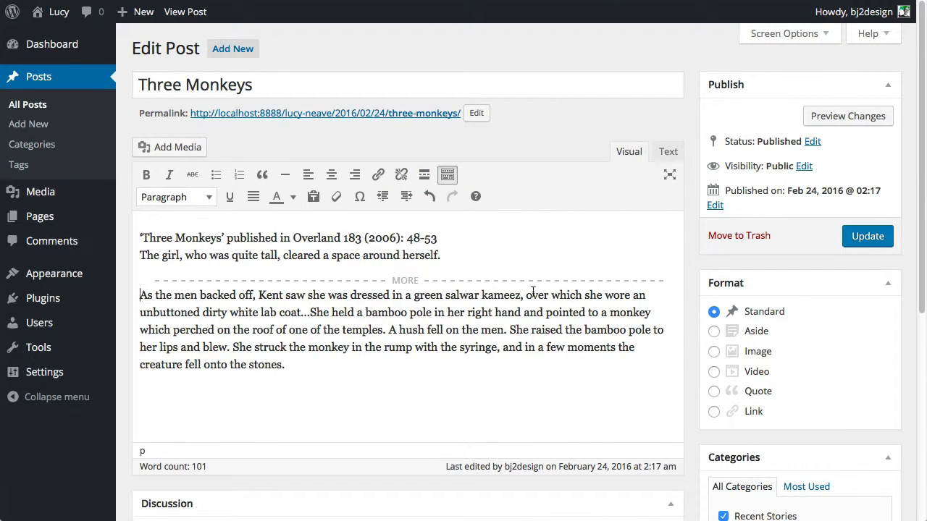
pyautogui.click(866, 237)
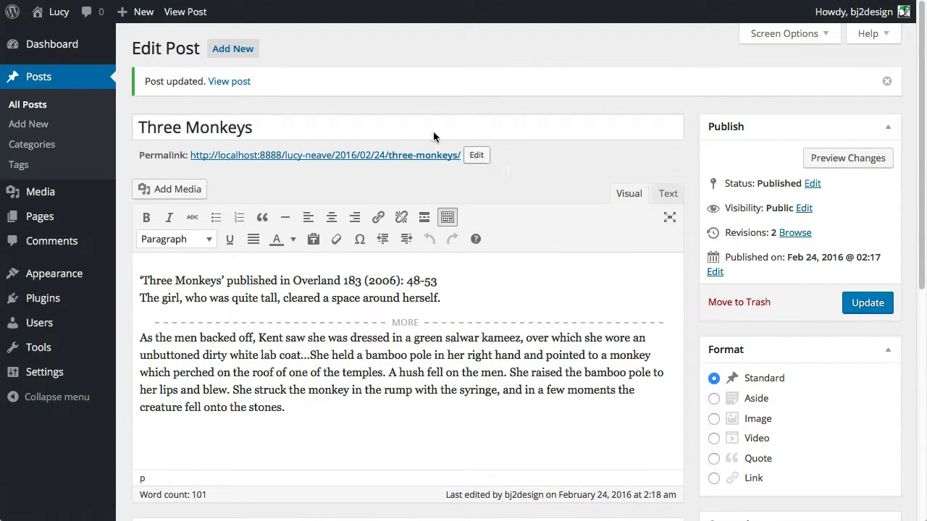
# View the updated post, then test its (more…) link from the Recent Stories page by opening the full story.
pyautogui.click(225, 82)
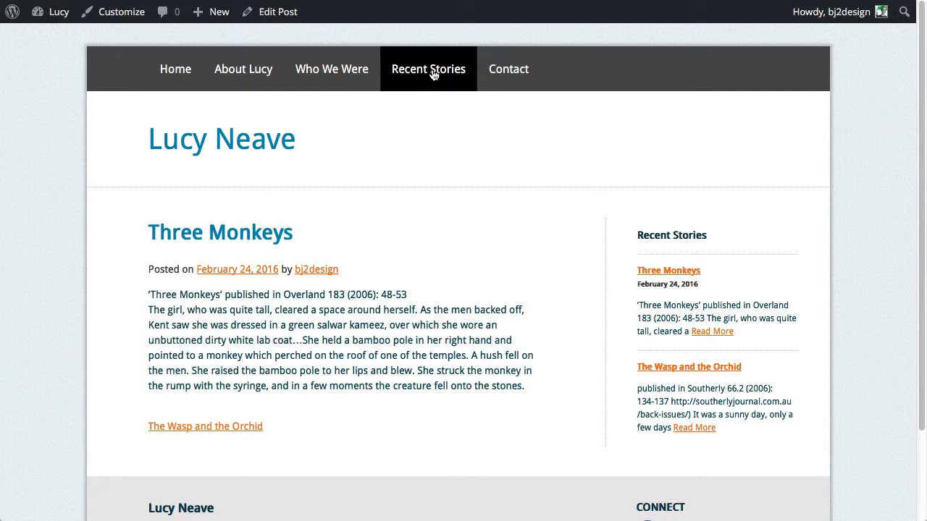
pyautogui.click(432, 75)
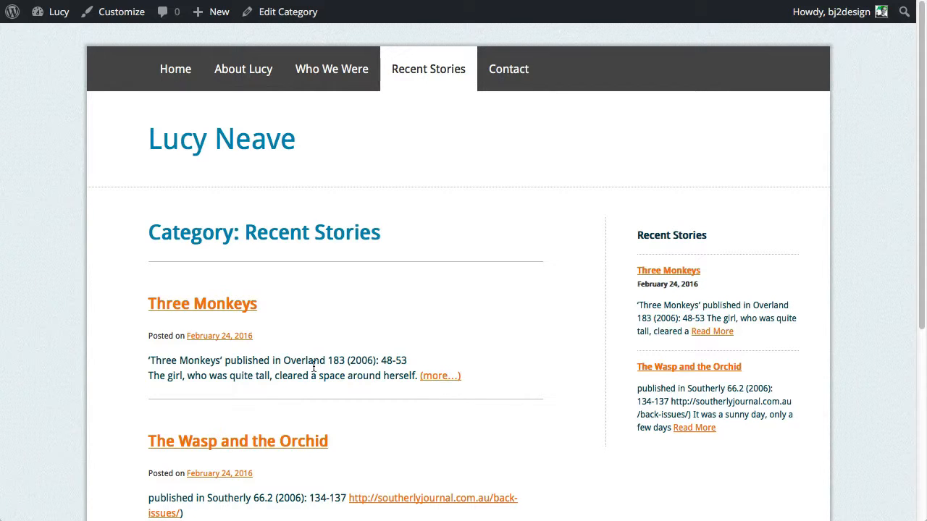
pyautogui.click(440, 377)
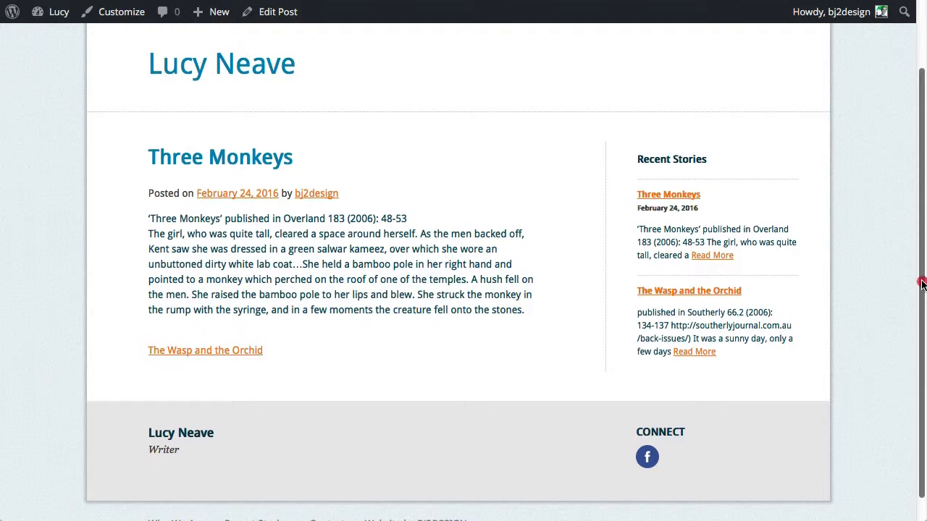
pyautogui.moveTo(923, 290); pyautogui.dragTo(924, 204)
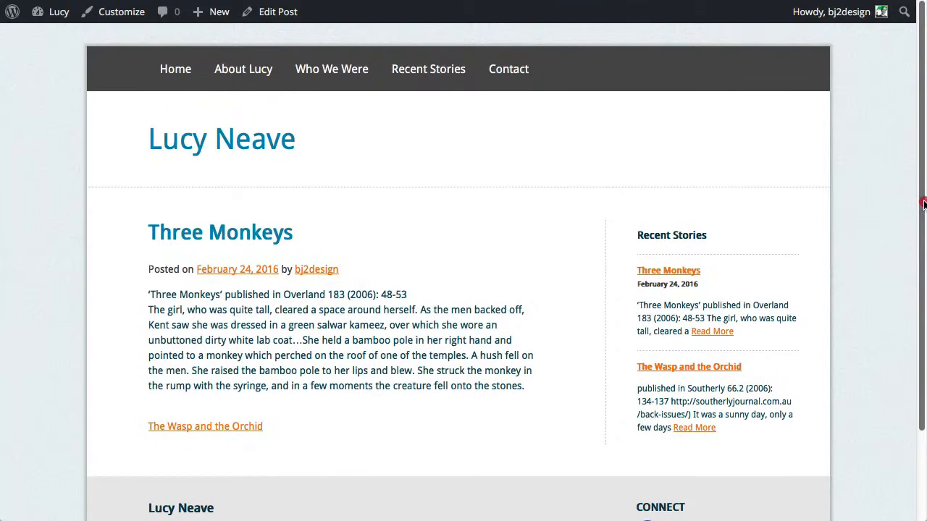
# Go back to the Recent Stories page and compare the shortened "Three Monkeys" entry with the full "The Wasp and the Orchid" entry.
pyautogui.click(443, 80)
pyautogui.moveTo(923, 136); pyautogui.dragTo(912, 201)
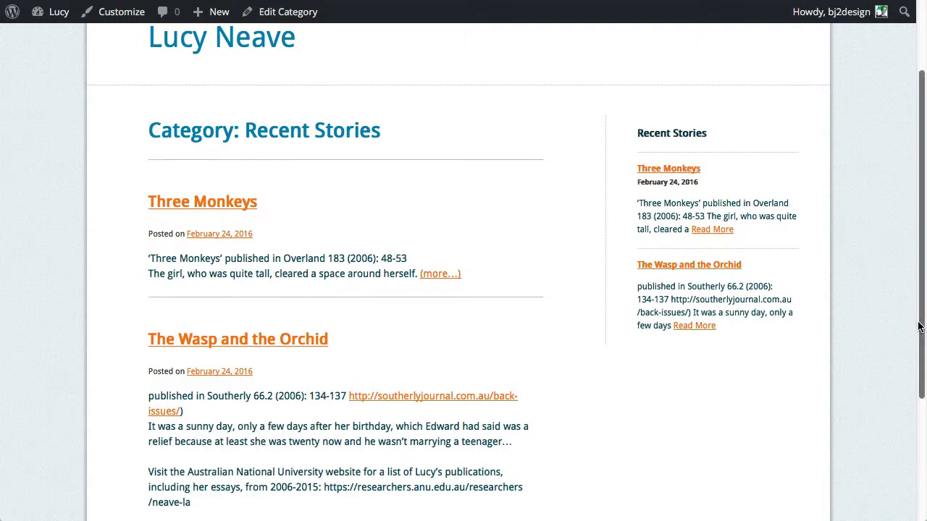
pyautogui.moveTo(924, 331); pyautogui.dragTo(919, 244)
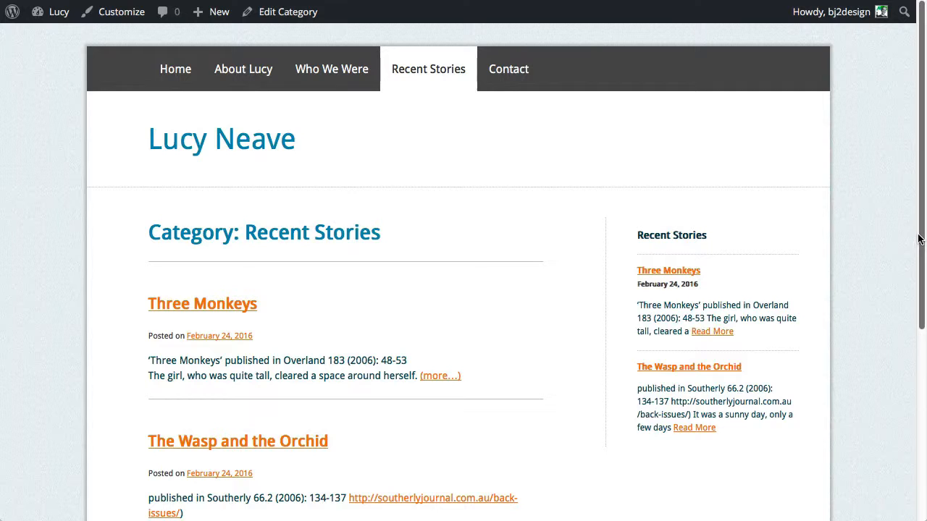
pyautogui.click(916, 228)
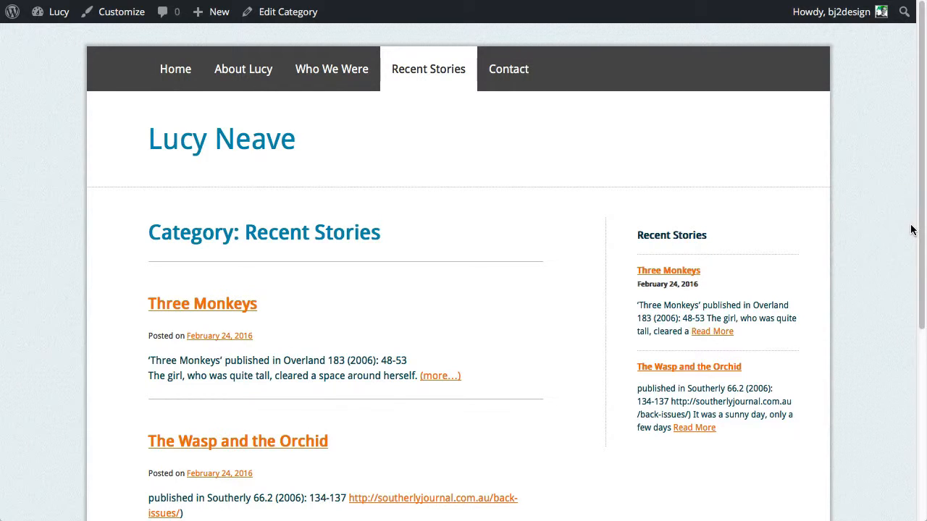